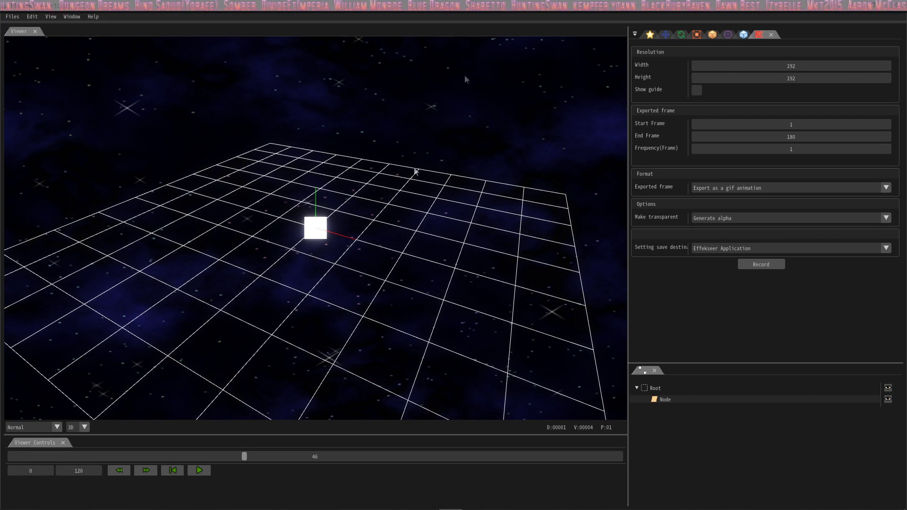
Switch the Node's position mode to PVA in the Position settings
{"action": "left_click", "coordinate": [665, 35]}
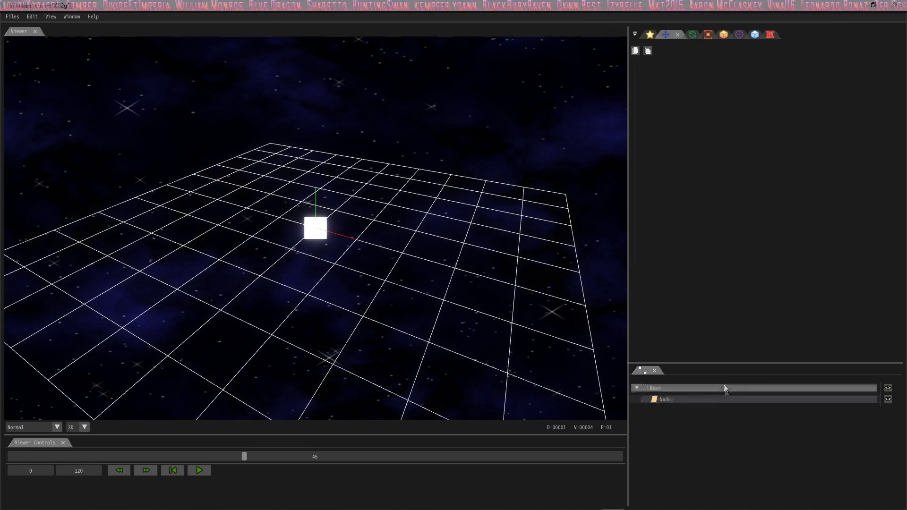
{"action": "left_click", "coordinate": [721, 400]}
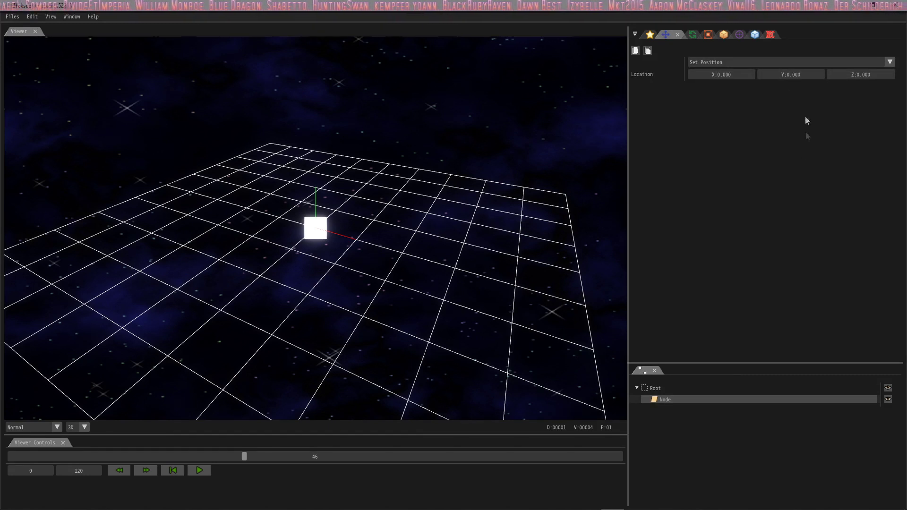
{"action": "left_click", "coordinate": [726, 65]}
{"action": "left_click", "coordinate": [712, 87]}
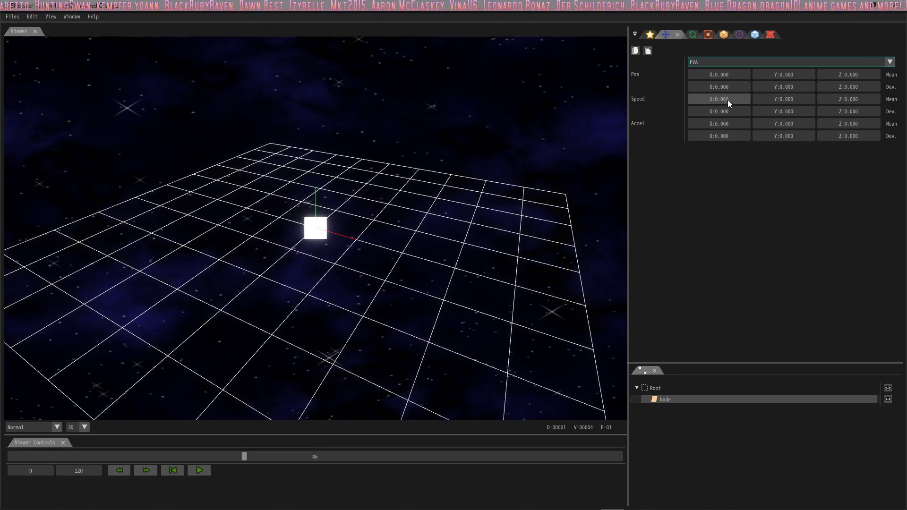
Set the Speed mean to 0.05 on X, Y and Z
{"action": "type", "text": "5"}
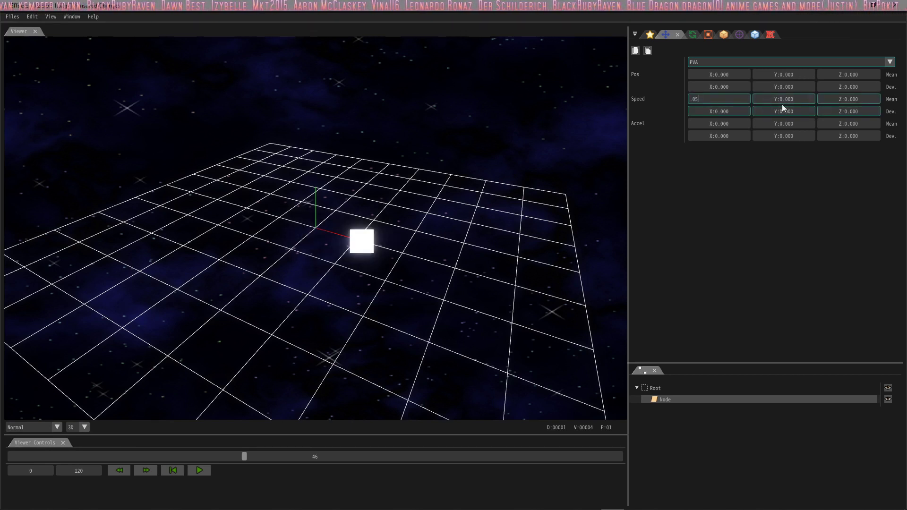
{"action": "left_click", "coordinate": [794, 96]}
{"action": "type", "text": ".05"}
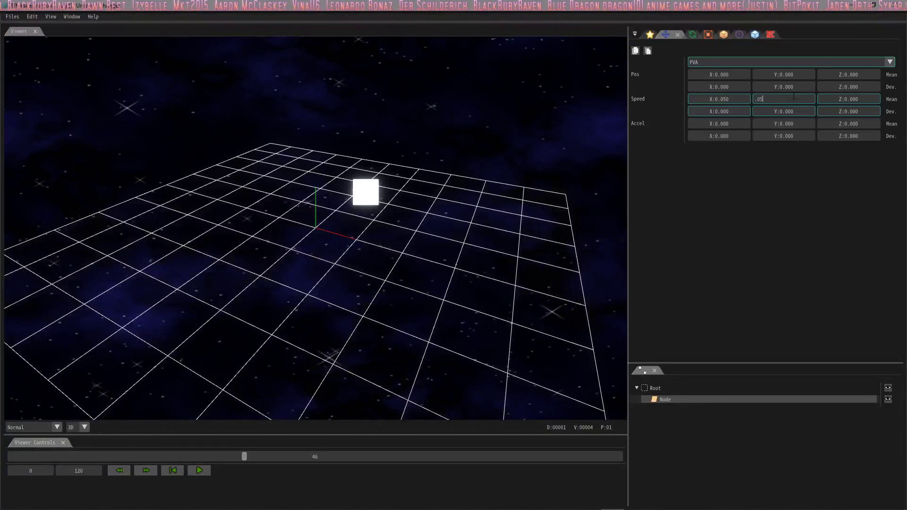
{"action": "left_click", "coordinate": [848, 100]}
{"action": "type", "text": ".05"}
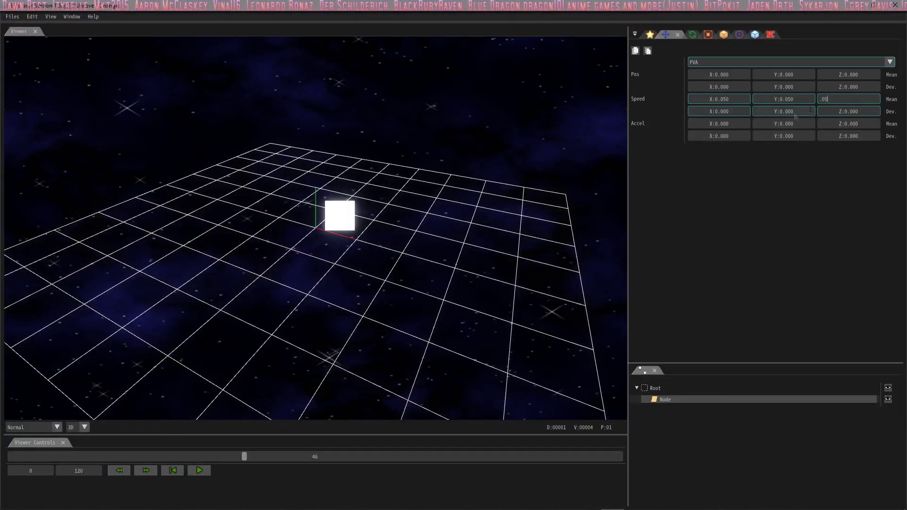
Set the speed deviation to 0.05 on each axis and play the preview
{"action": "left_click", "coordinate": [728, 114]}
{"action": "type", "text": ".0"}
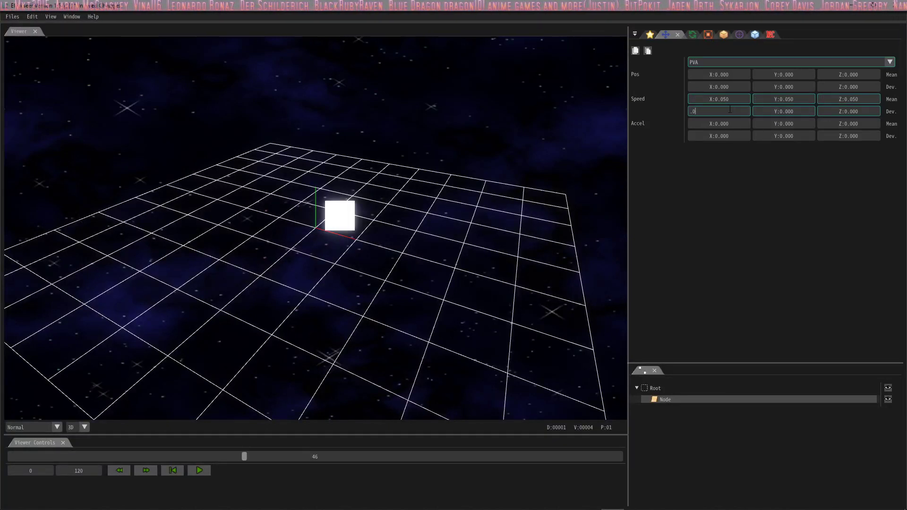
{"action": "type", "text": "505"}
{"action": "key", "text": "Tab"}
{"action": "type", "text": ".05"}
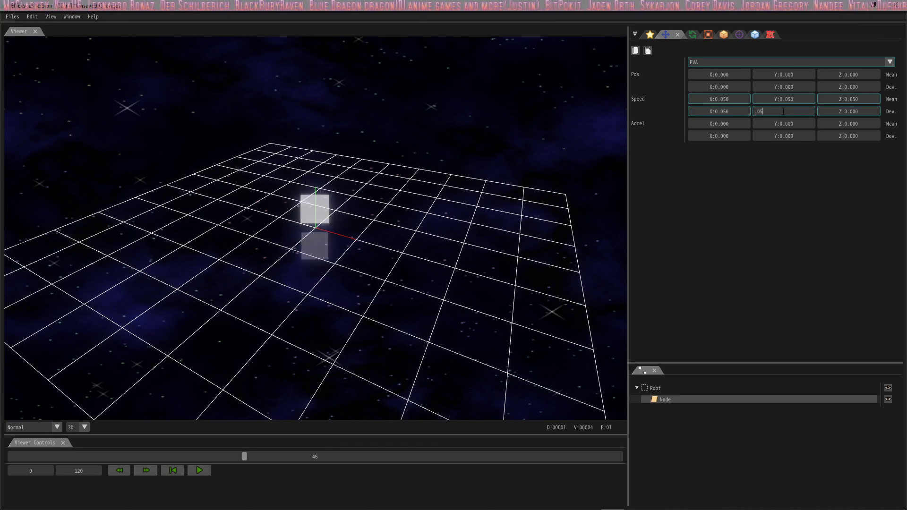
{"action": "left_click", "coordinate": [198, 470]}
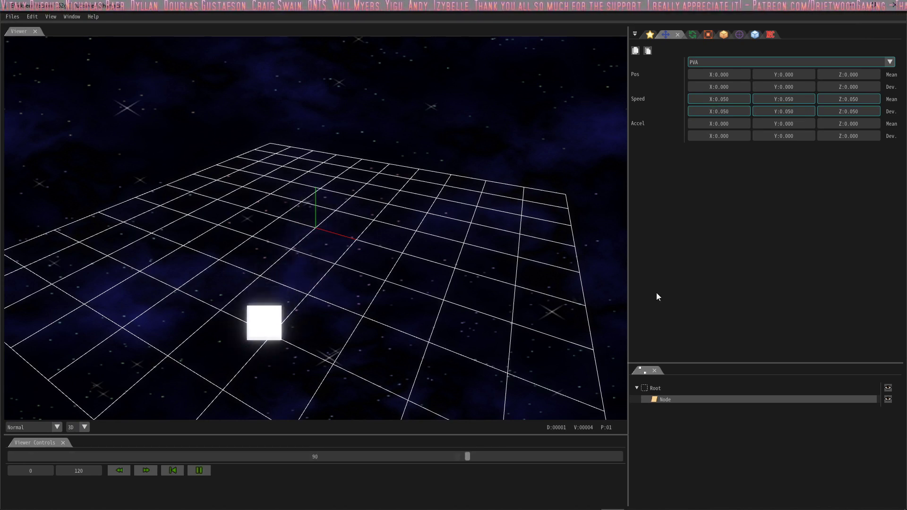
Tick Infinite next to Spawn Count in the Node's Basic Settings
{"action": "left_click", "coordinate": [648, 36]}
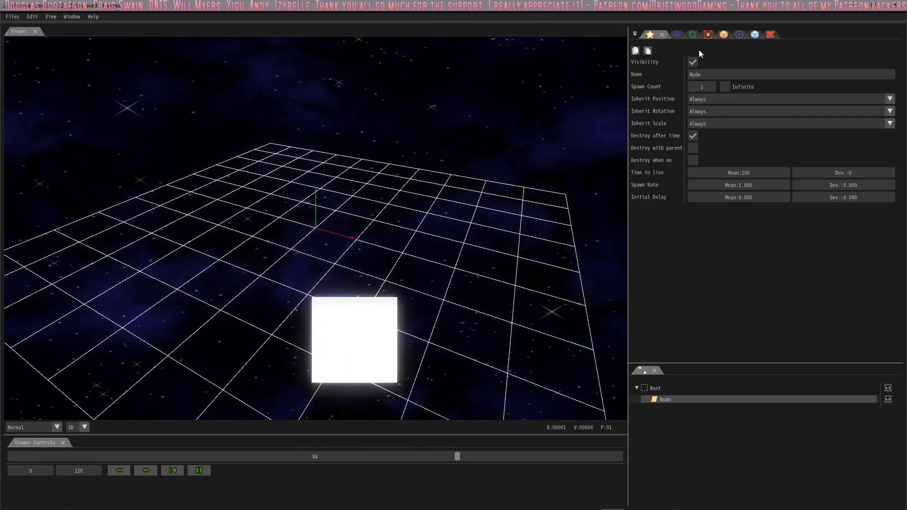
{"action": "left_click", "coordinate": [726, 87]}
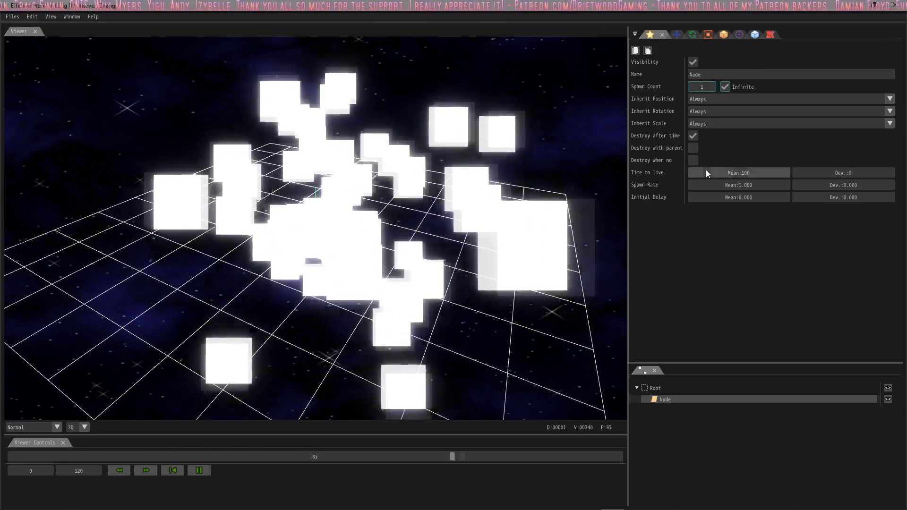
{"action": "scroll", "coordinate": [308, 218], "scroll_direction": "down", "scroll_amount": 5}
{"action": "scroll", "coordinate": [308, 218], "scroll_direction": "up", "scroll_amount": 1}
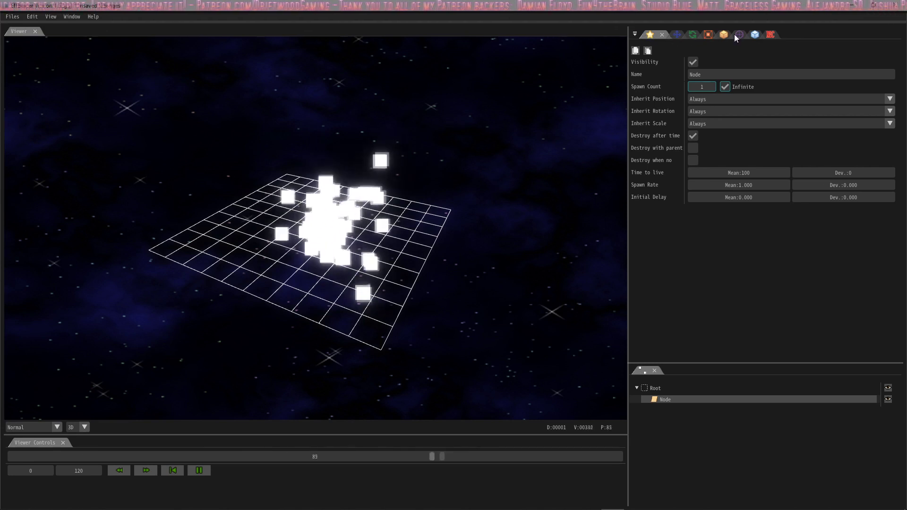
{"action": "left_click", "coordinate": [76, 16]}
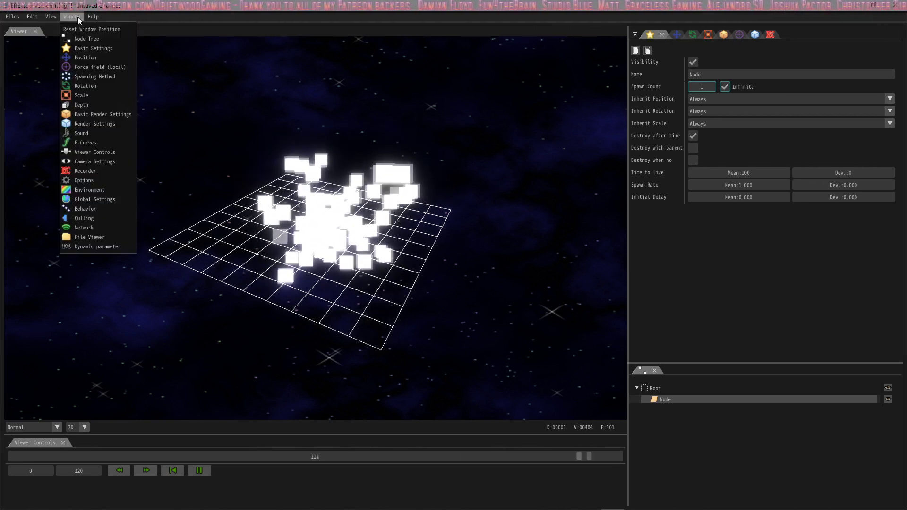
Dock the Spawning Method panel beside the properties, then show the Basic Render Settings tab
{"action": "left_click", "coordinate": [89, 77]}
{"action": "left_click_drag", "start_coordinate": [793, 32], "coordinate": [762, 32]}
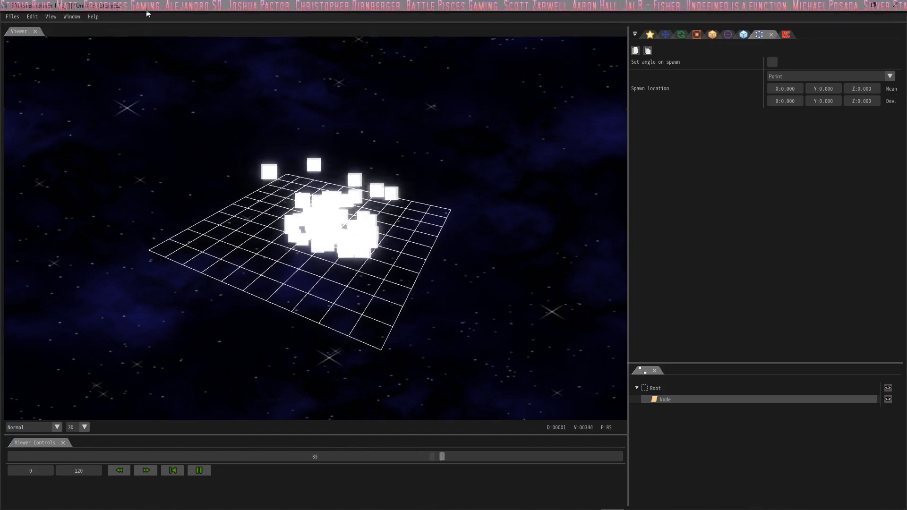
{"action": "left_click", "coordinate": [71, 17]}
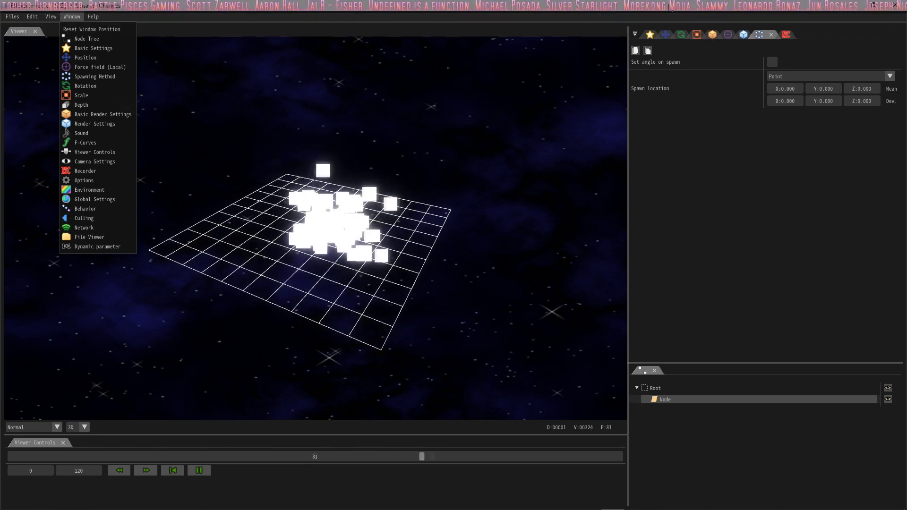
{"action": "left_click", "coordinate": [412, 78]}
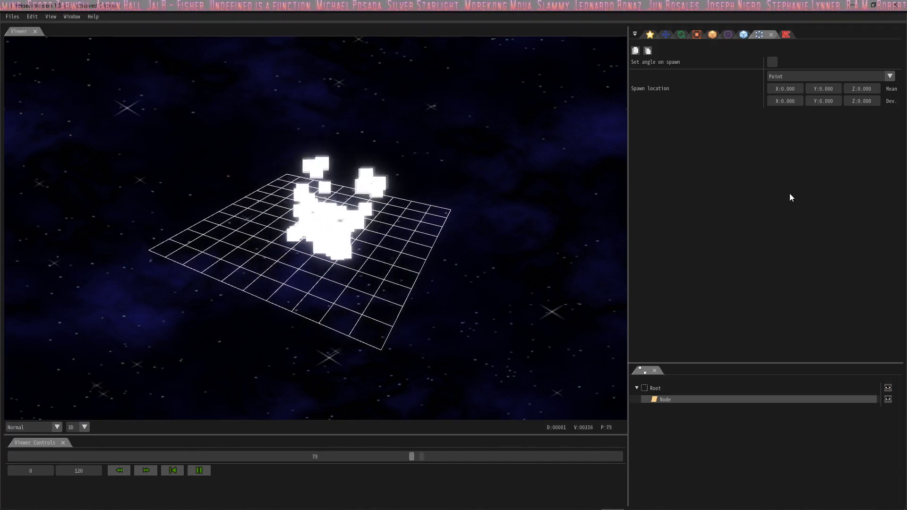
{"action": "left_click", "coordinate": [712, 35]}
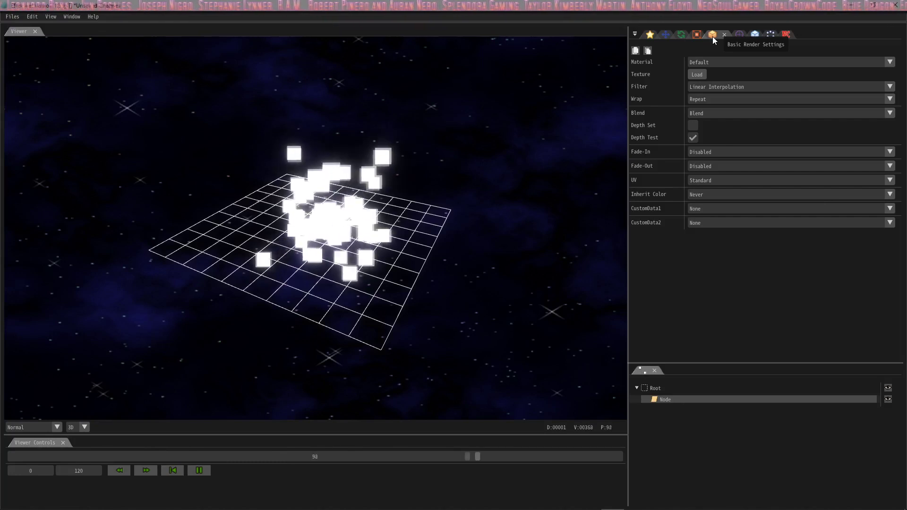
Load Effekseer152gWin/Sample/00_Basic/Texture/Particle04_bokashi_soft.png as the particle texture
{"action": "left_click", "coordinate": [694, 75]}
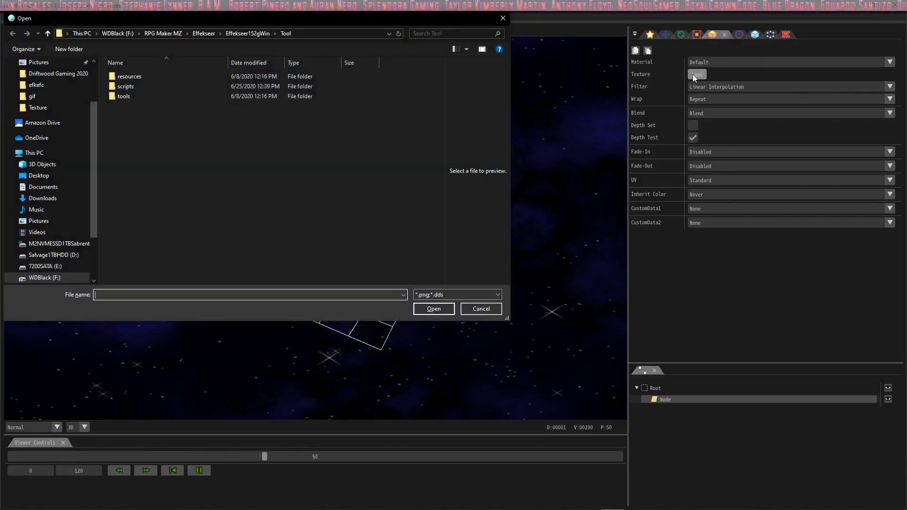
{"action": "left_click", "coordinate": [204, 34]}
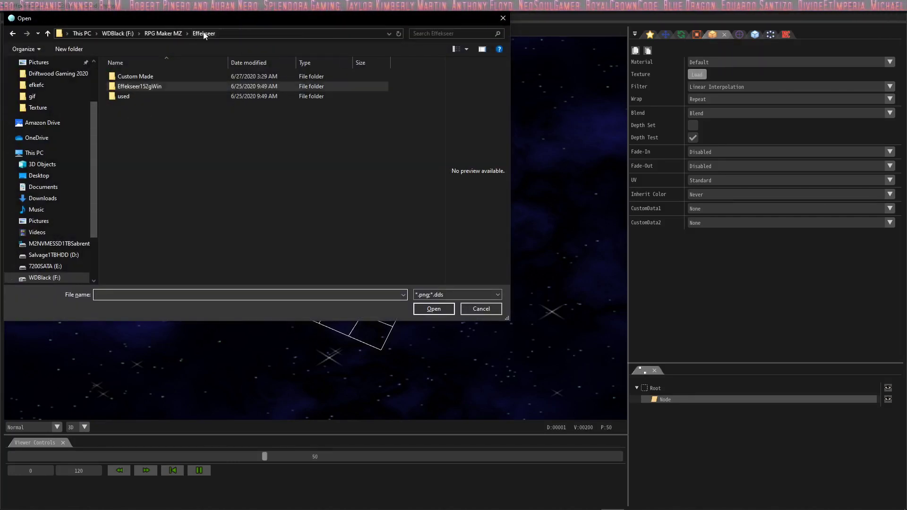
{"action": "double_click", "coordinate": [146, 86]}
{"action": "double_click", "coordinate": [140, 77]}
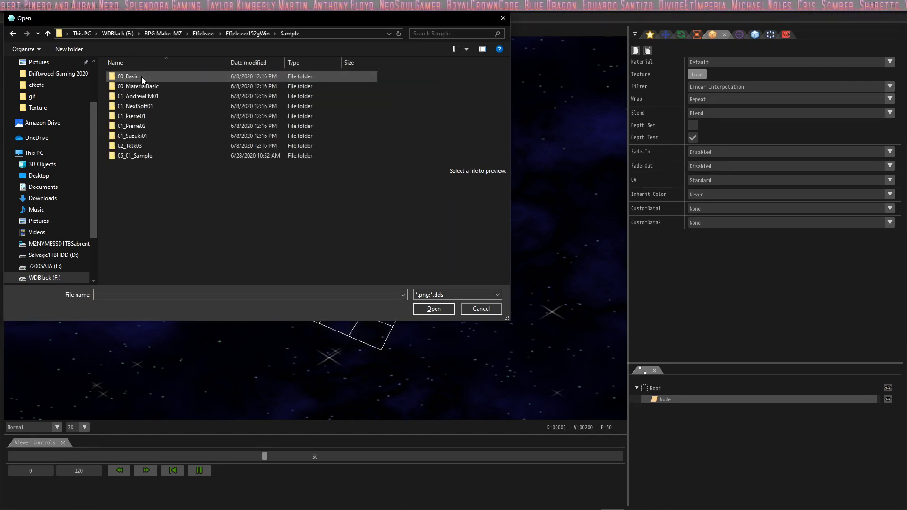
{"action": "double_click", "coordinate": [141, 77]}
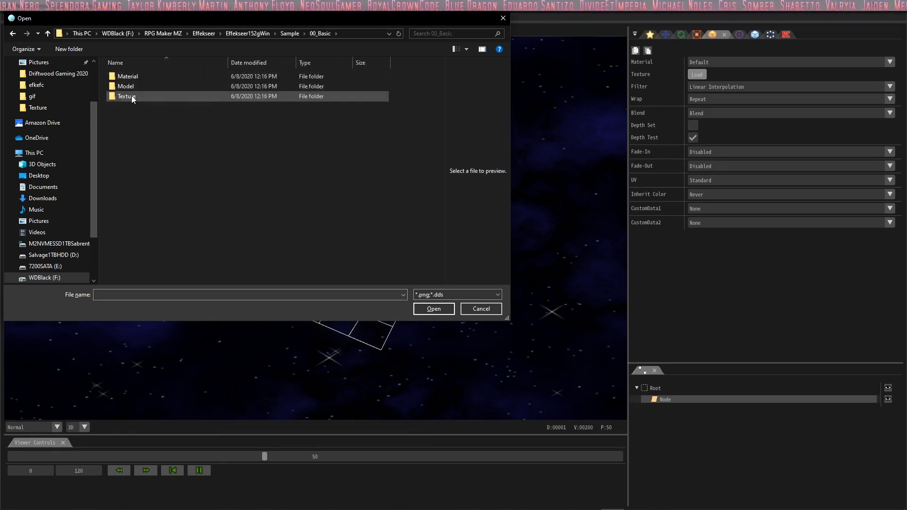
{"action": "double_click", "coordinate": [132, 97]}
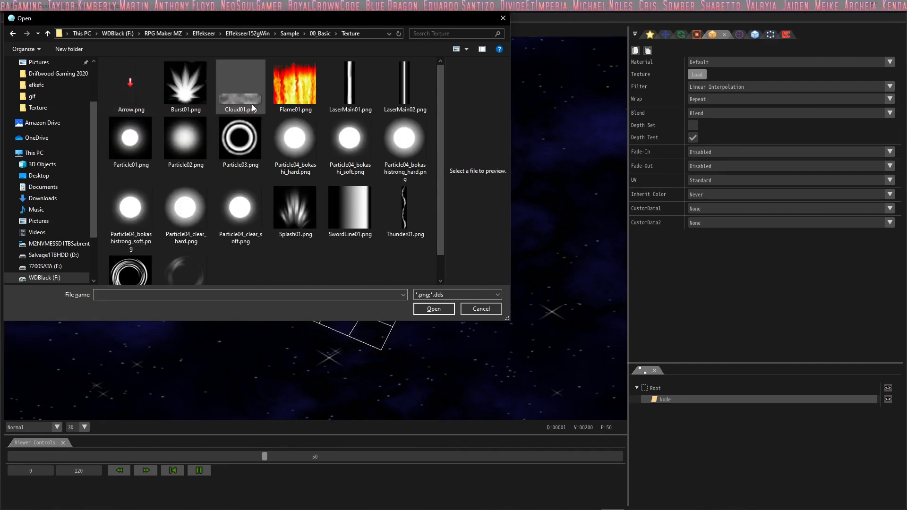
{"action": "double_click", "coordinate": [348, 139]}
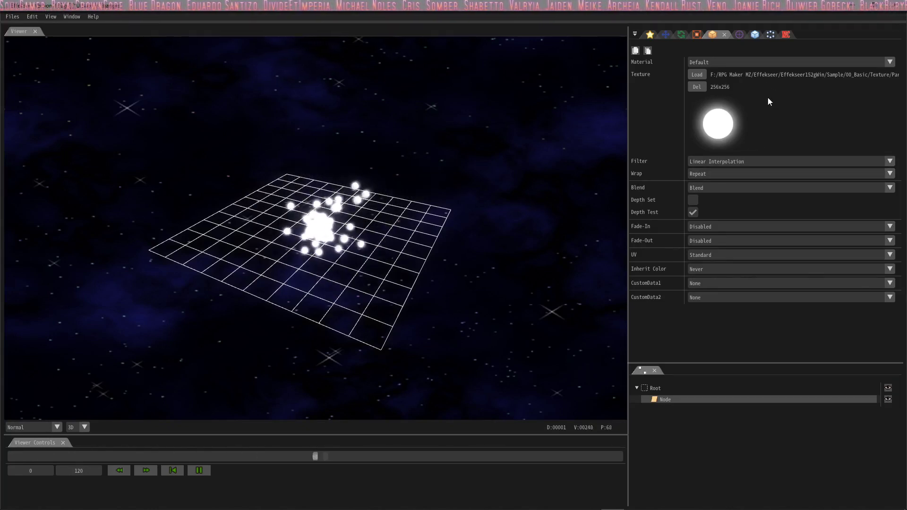
Set the Node's renderer type to Sprite after briefly trying None
{"action": "left_click", "coordinate": [756, 36]}
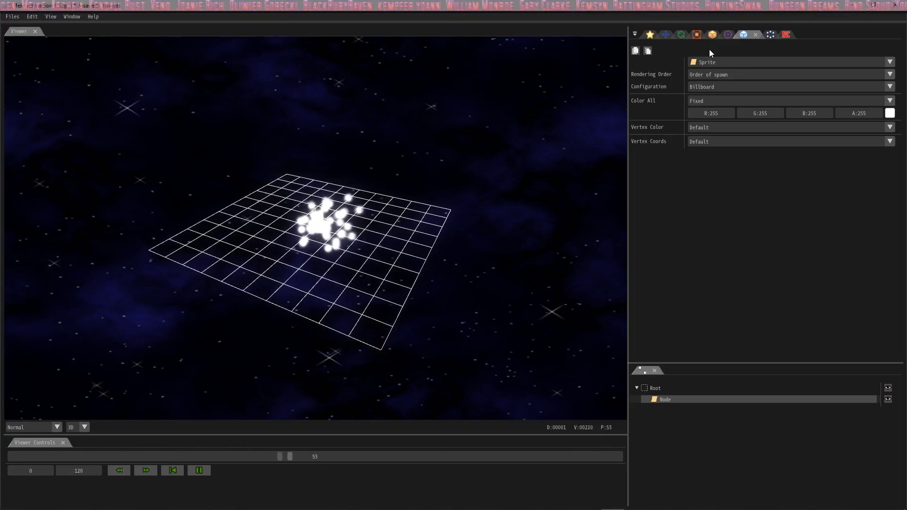
{"action": "left_click", "coordinate": [795, 61]}
{"action": "left_click", "coordinate": [704, 74]}
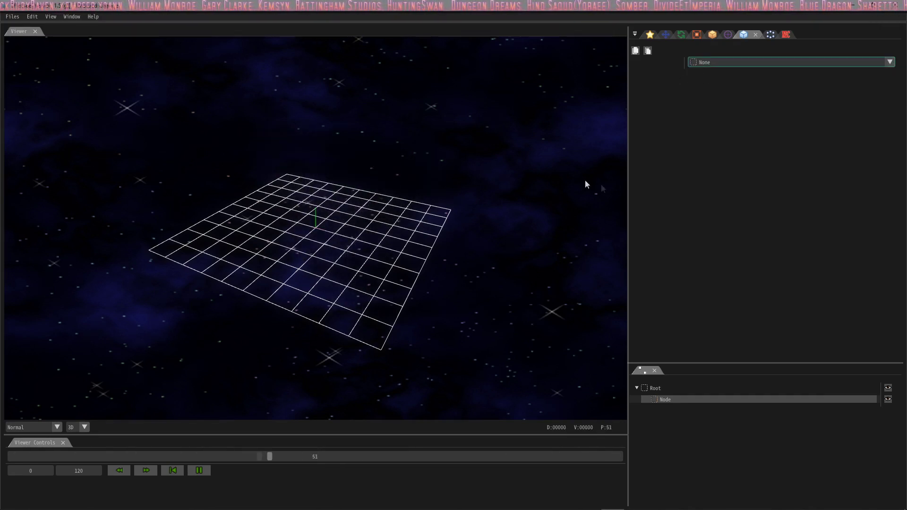
{"action": "left_click", "coordinate": [802, 62]}
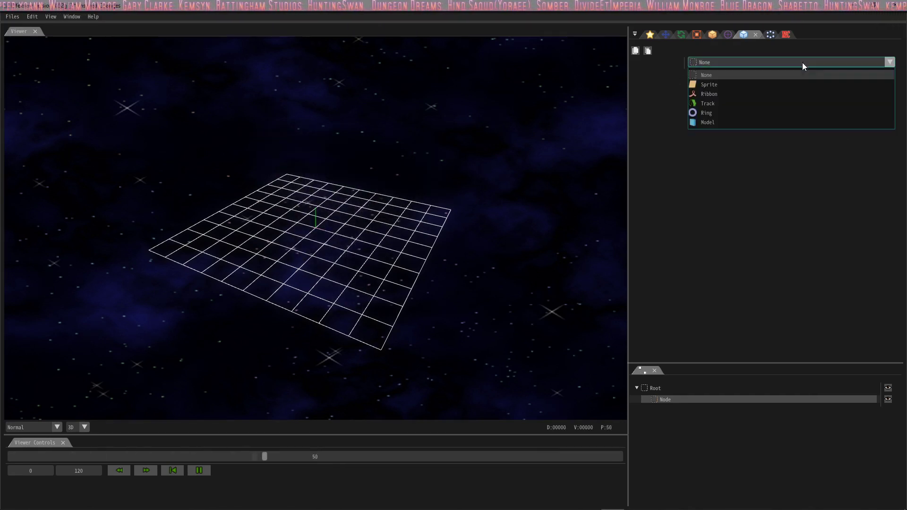
{"action": "left_click", "coordinate": [709, 84]}
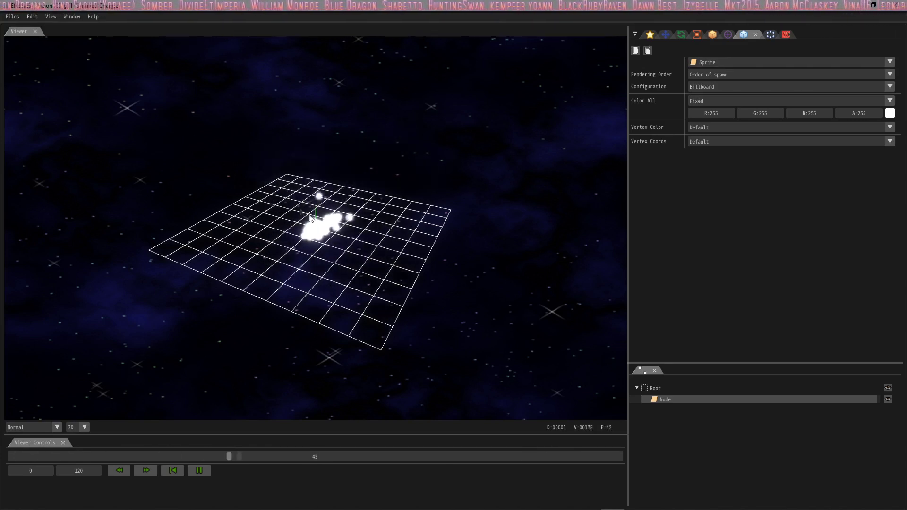
Cycle the renderer through Ribbon, Track, Ring and Model, then set it back to Sprite
{"action": "left_click", "coordinate": [746, 65]}
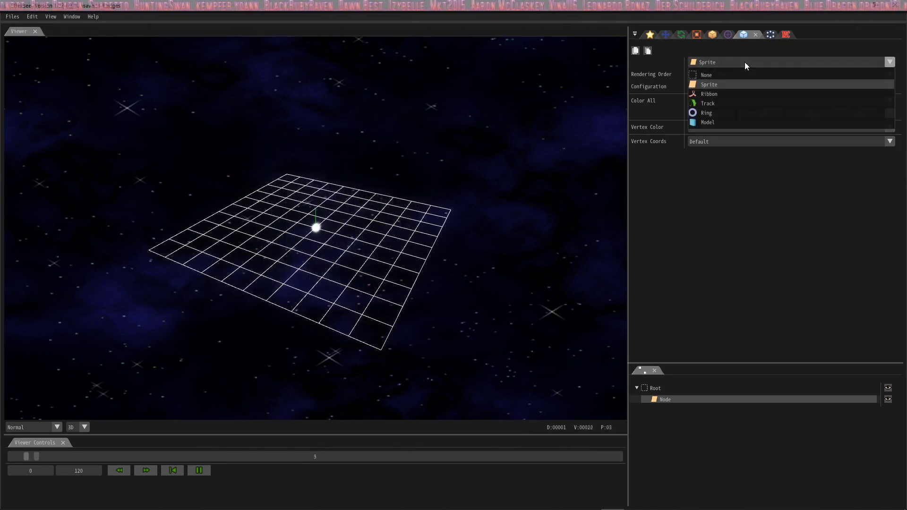
{"action": "left_click", "coordinate": [701, 93]}
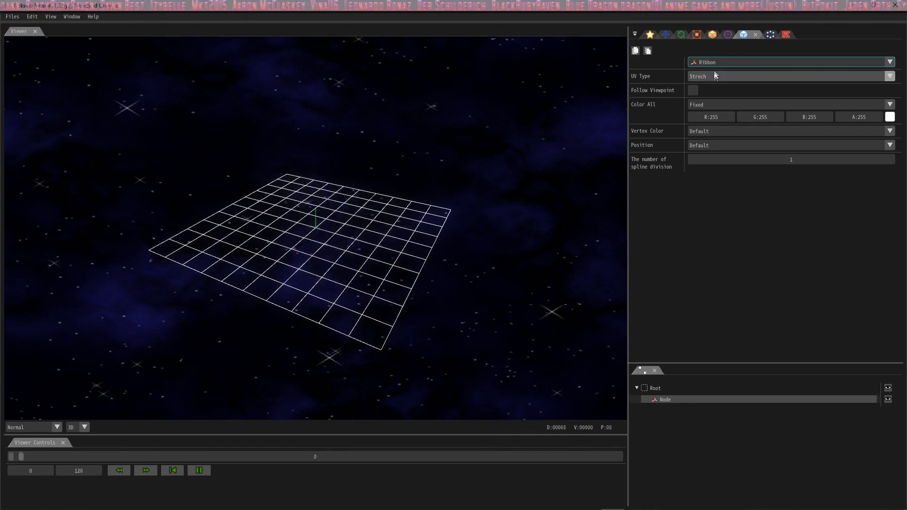
{"action": "left_click", "coordinate": [719, 62]}
{"action": "left_click", "coordinate": [702, 105]}
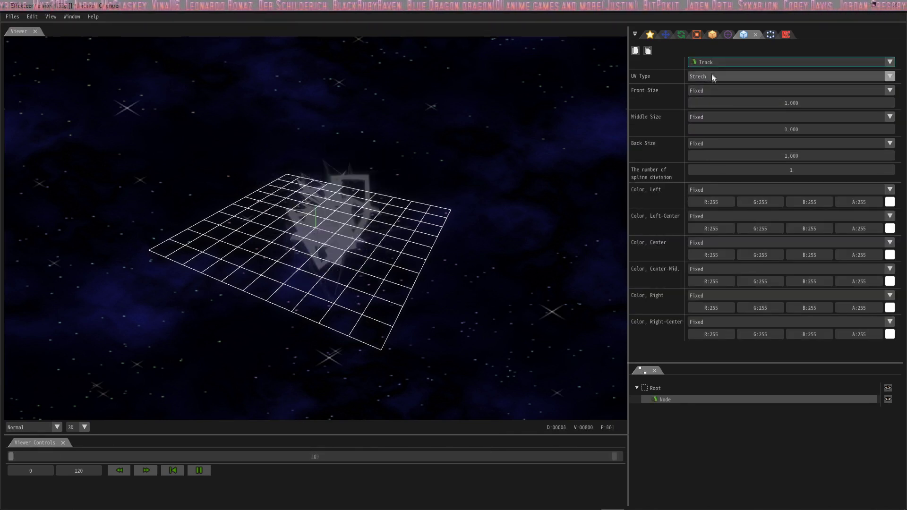
{"action": "left_click", "coordinate": [712, 62]}
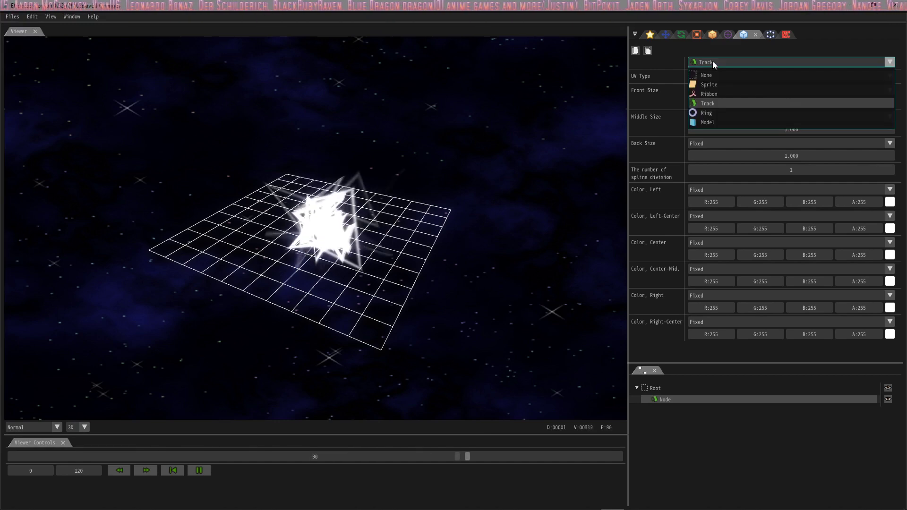
{"action": "left_click", "coordinate": [710, 114]}
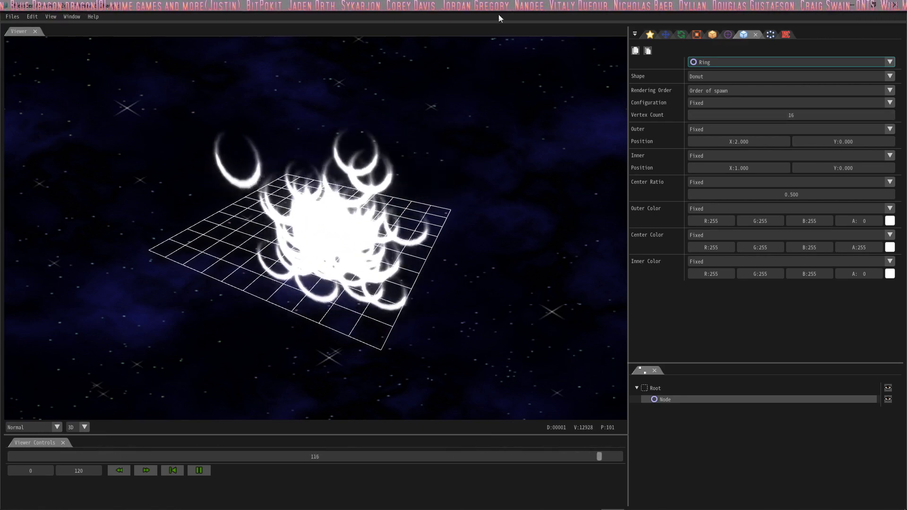
{"action": "left_click", "coordinate": [771, 64]}
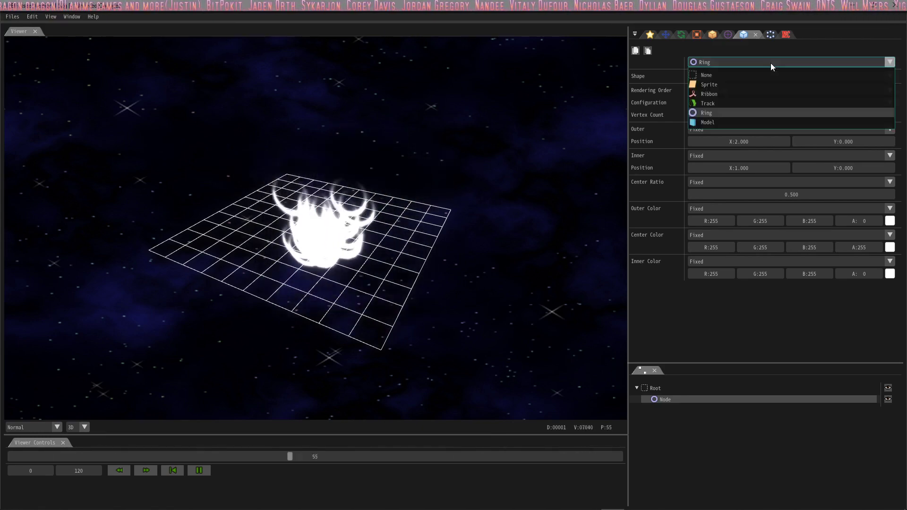
{"action": "left_click", "coordinate": [715, 121]}
{"action": "left_click", "coordinate": [717, 61]}
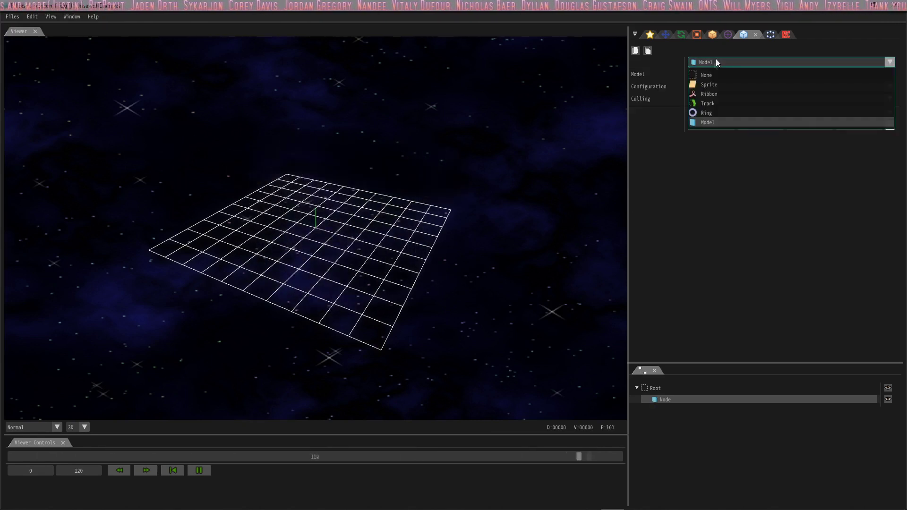
{"action": "left_click", "coordinate": [709, 84]}
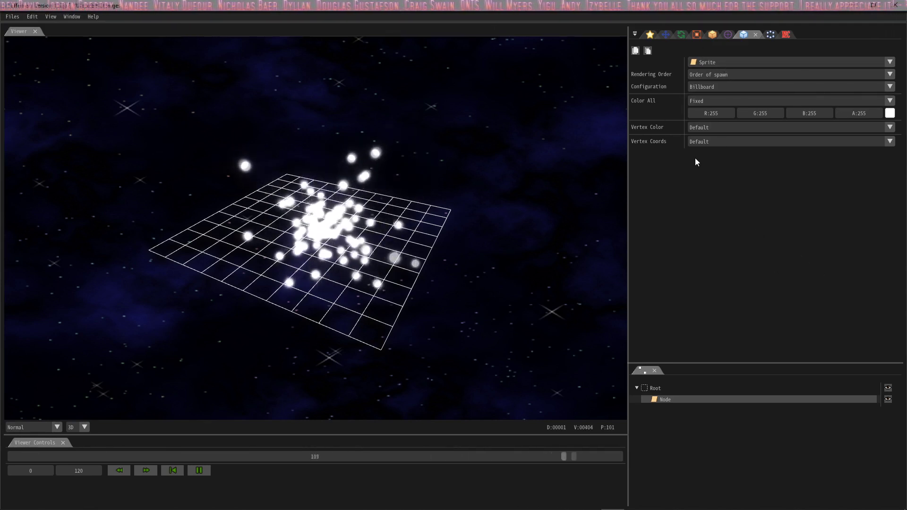
Set sprite Color All to Random with minimum red, green and blue of 0
{"action": "left_click", "coordinate": [787, 101]}
{"action": "left_click", "coordinate": [700, 125]}
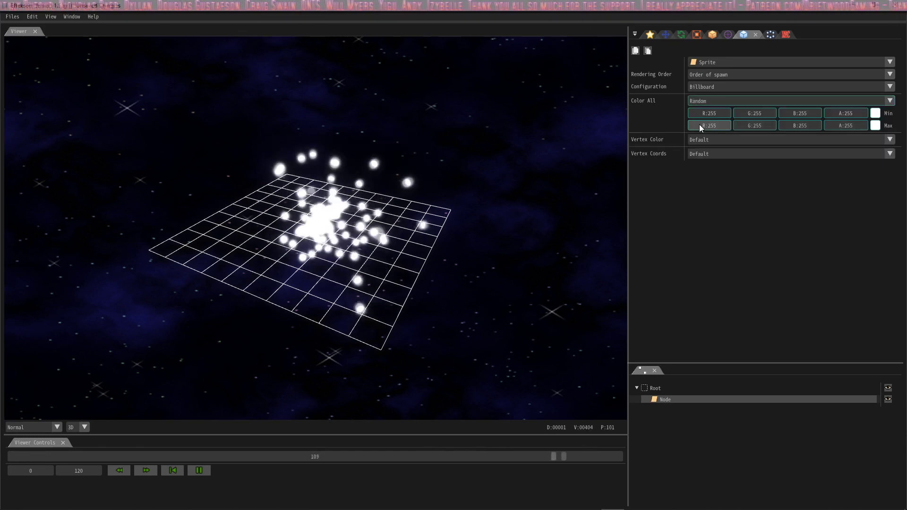
{"action": "double_click", "coordinate": [725, 113]}
{"action": "type", "text": "0"}
{"action": "double_click", "coordinate": [759, 114]}
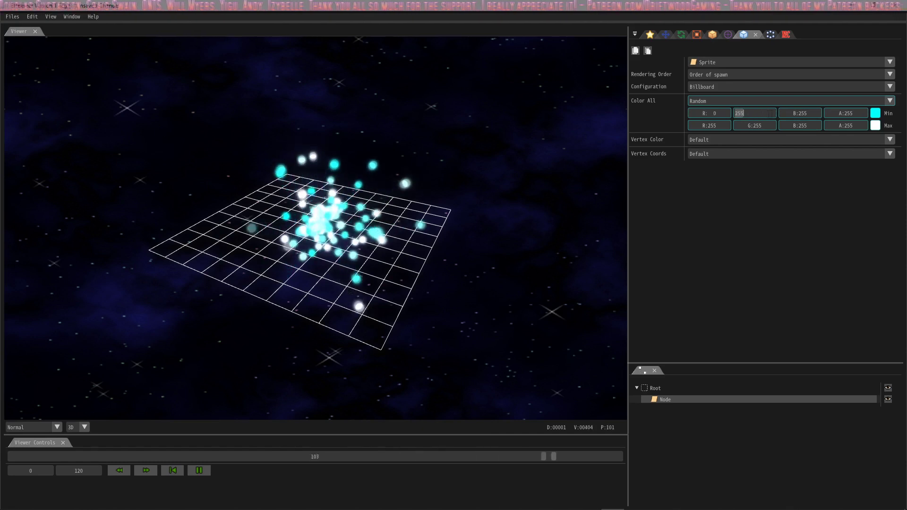
{"action": "type", "text": "0"}
{"action": "double_click", "coordinate": [804, 114]}
{"action": "type", "text": "0"}
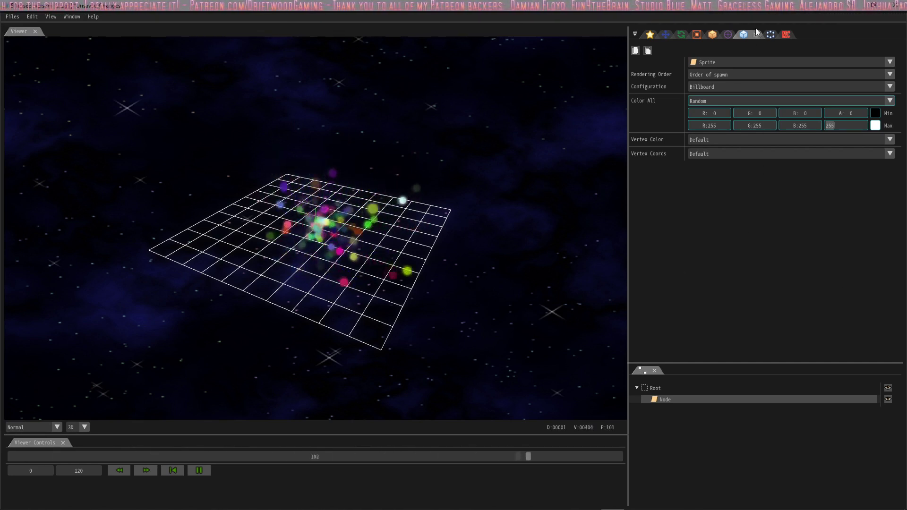
Try Opacity, Additive, Subtract and Multiply blending, then set Blend to Additive
{"action": "left_click", "coordinate": [712, 34]}
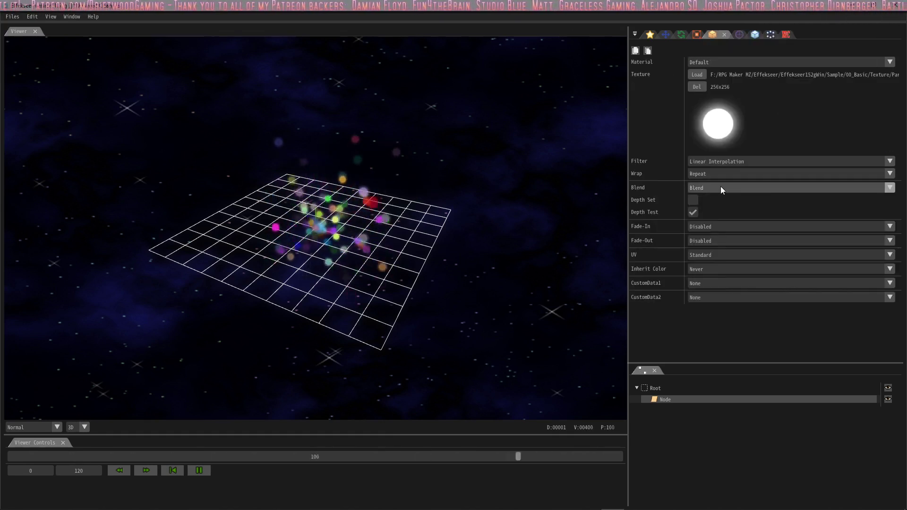
{"action": "left_click", "coordinate": [744, 187]}
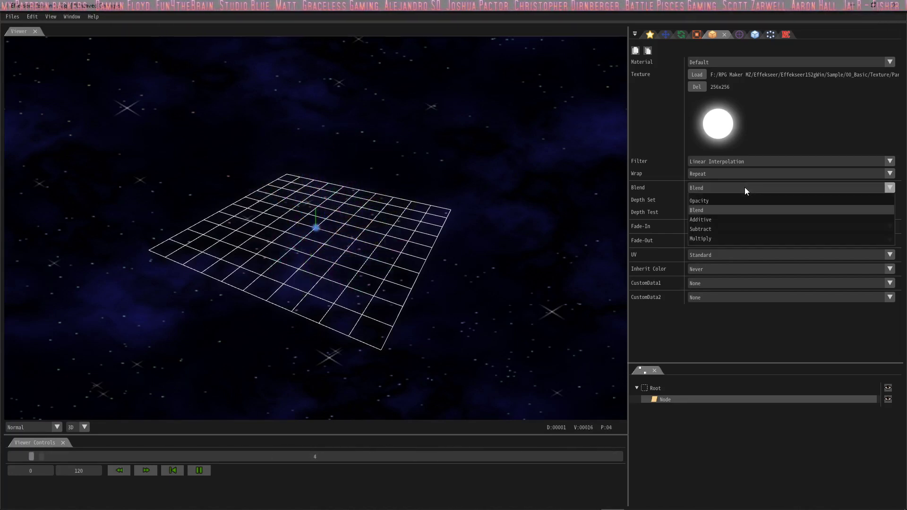
{"action": "left_click", "coordinate": [714, 201]}
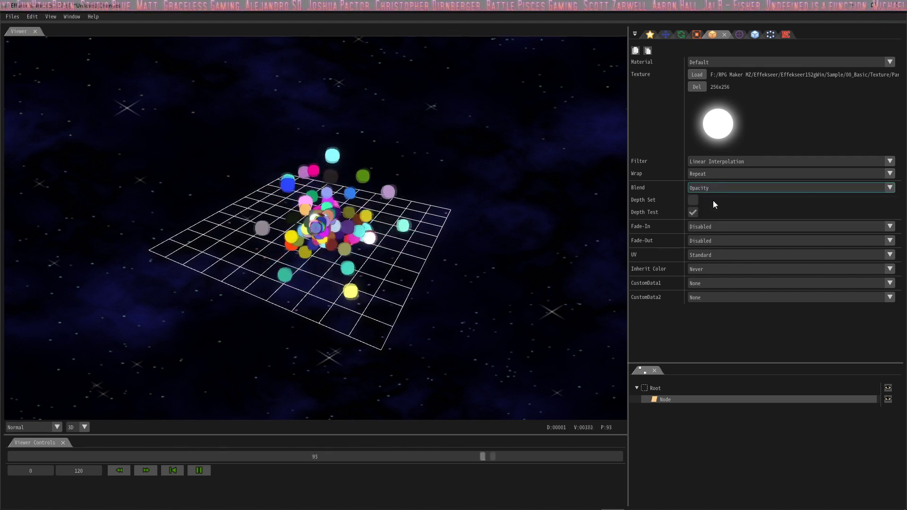
{"action": "left_click", "coordinate": [716, 188]}
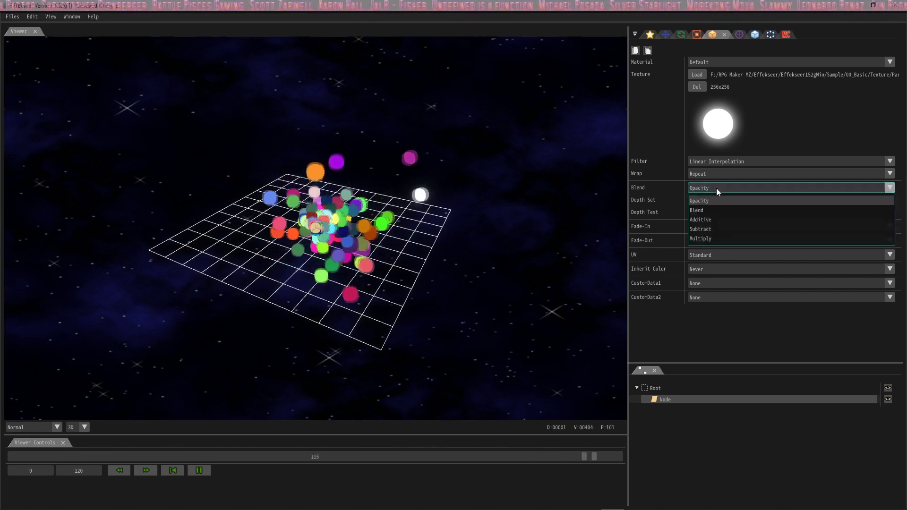
{"action": "left_click", "coordinate": [707, 219]}
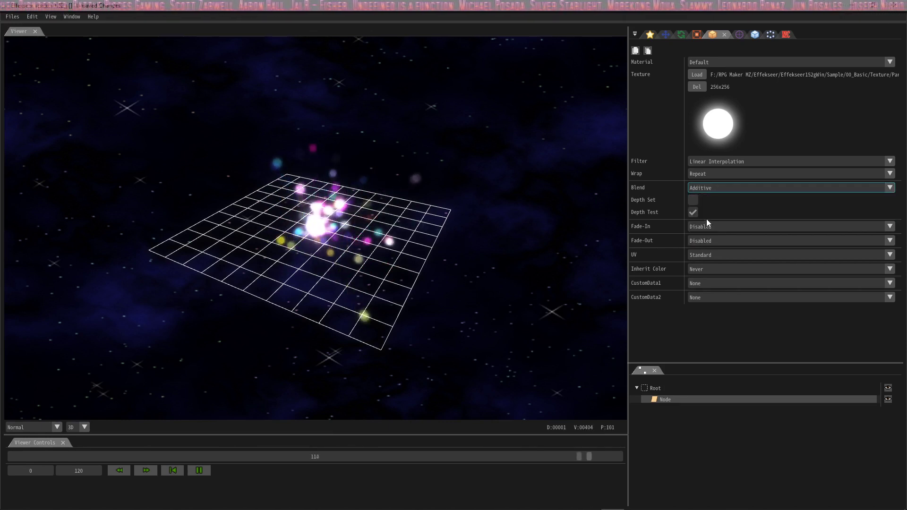
{"action": "left_click", "coordinate": [733, 188]}
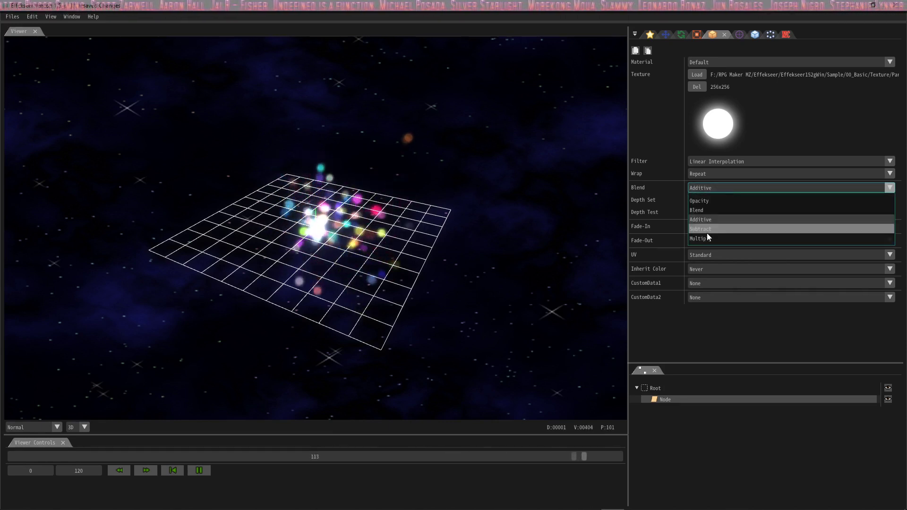
{"action": "left_click", "coordinate": [710, 230]}
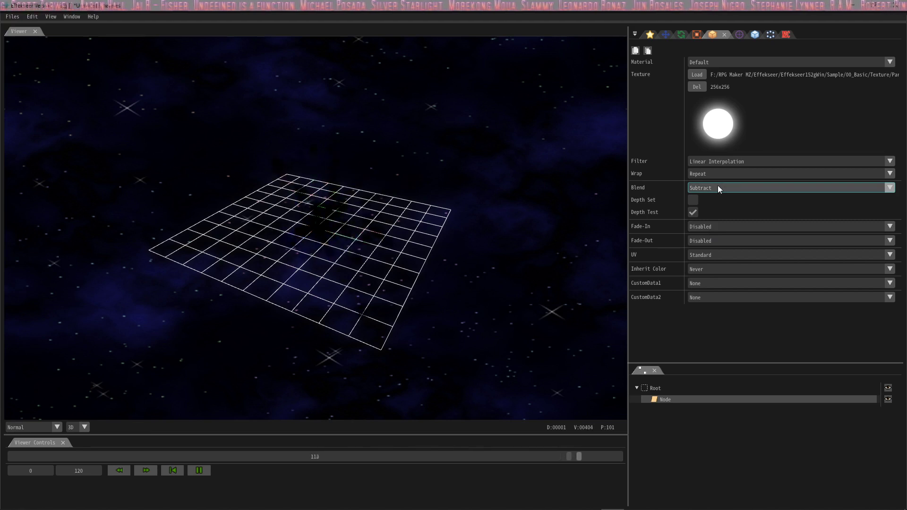
{"action": "left_click", "coordinate": [718, 185]}
{"action": "left_click", "coordinate": [702, 238]}
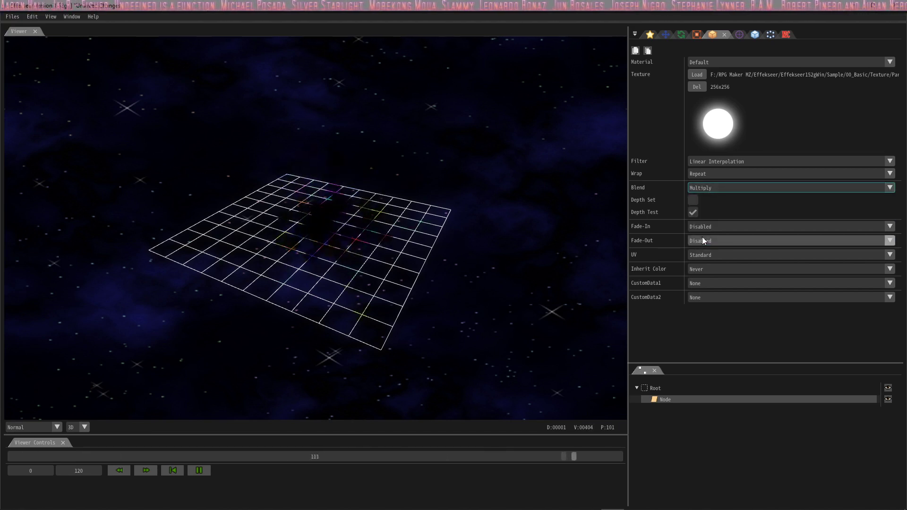
{"action": "left_click", "coordinate": [725, 186]}
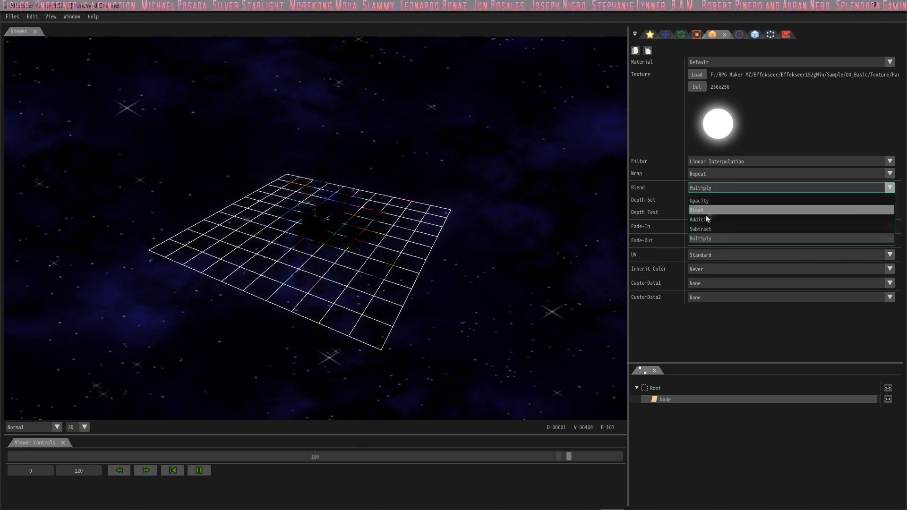
{"action": "left_click", "coordinate": [705, 215]}
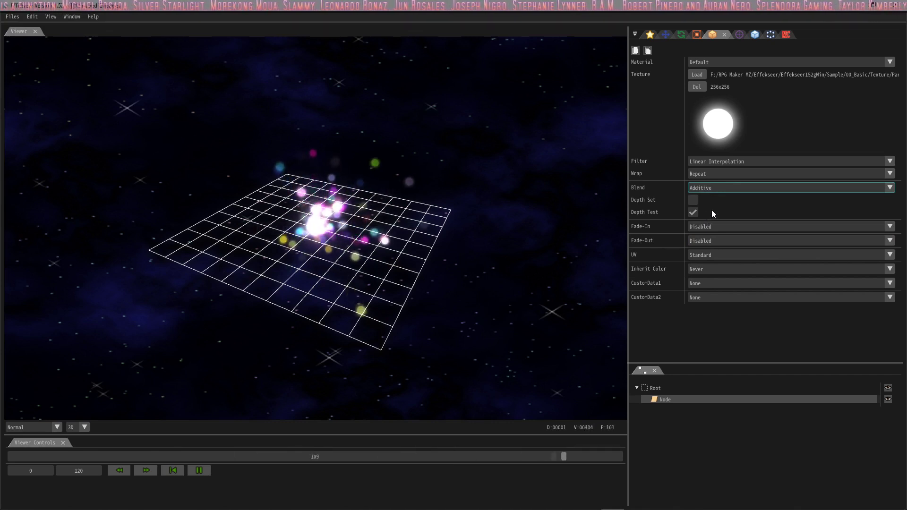